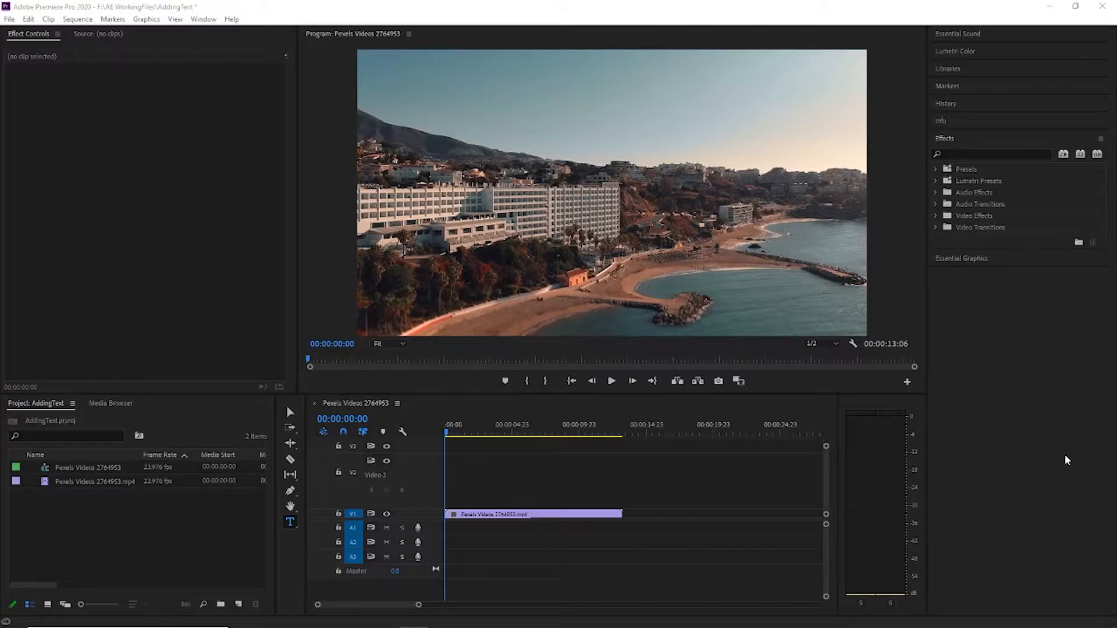
Step: Add a text box over the middle-left part of the video and enter SUNNY DAY RESORT
left_click(290, 523)
left_click_drag(368, 185, 578, 289)
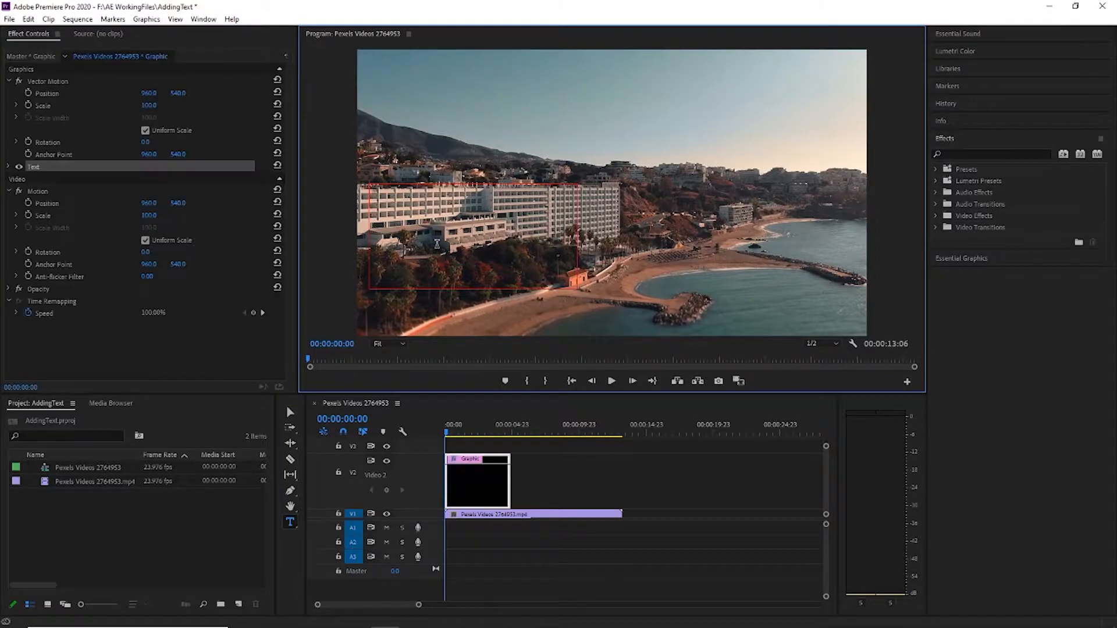
type("SU")
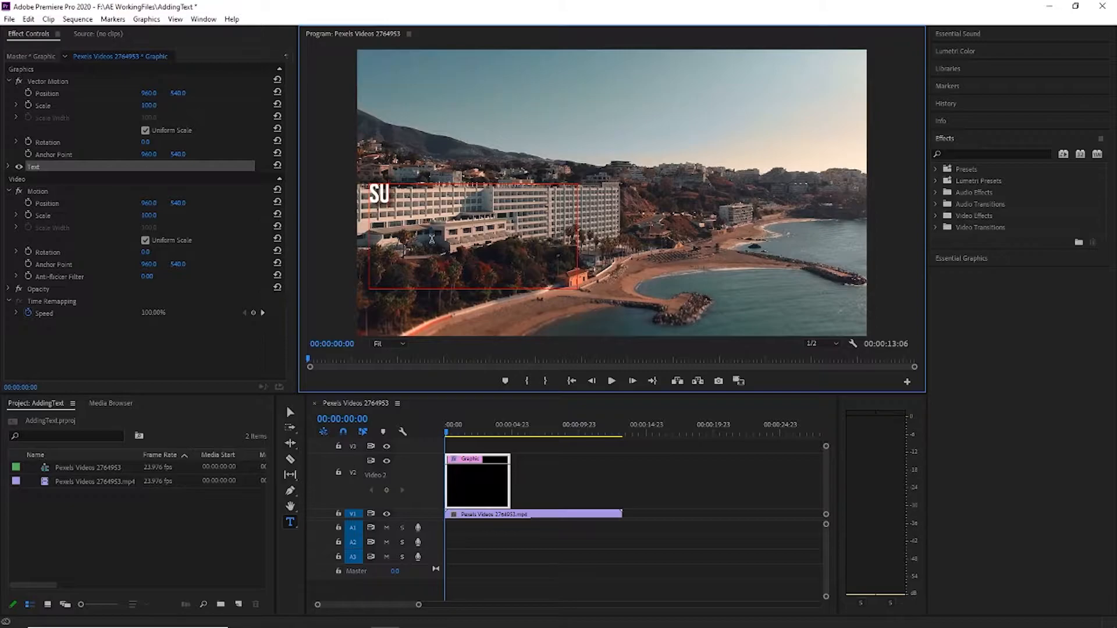
type("NNY DAY RESORT")
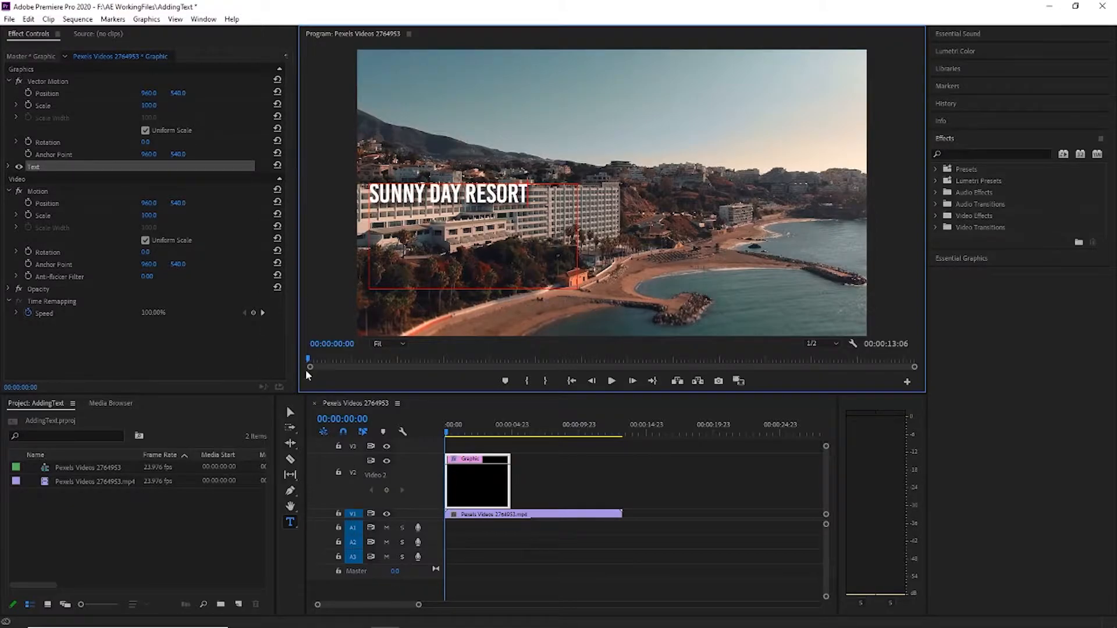
Step: Reposition the SUNNY DAY RESORT title into the lower-left corner of the video frame
left_click(290, 412)
left_click(473, 286)
left_click_drag(473, 286, 490, 215)
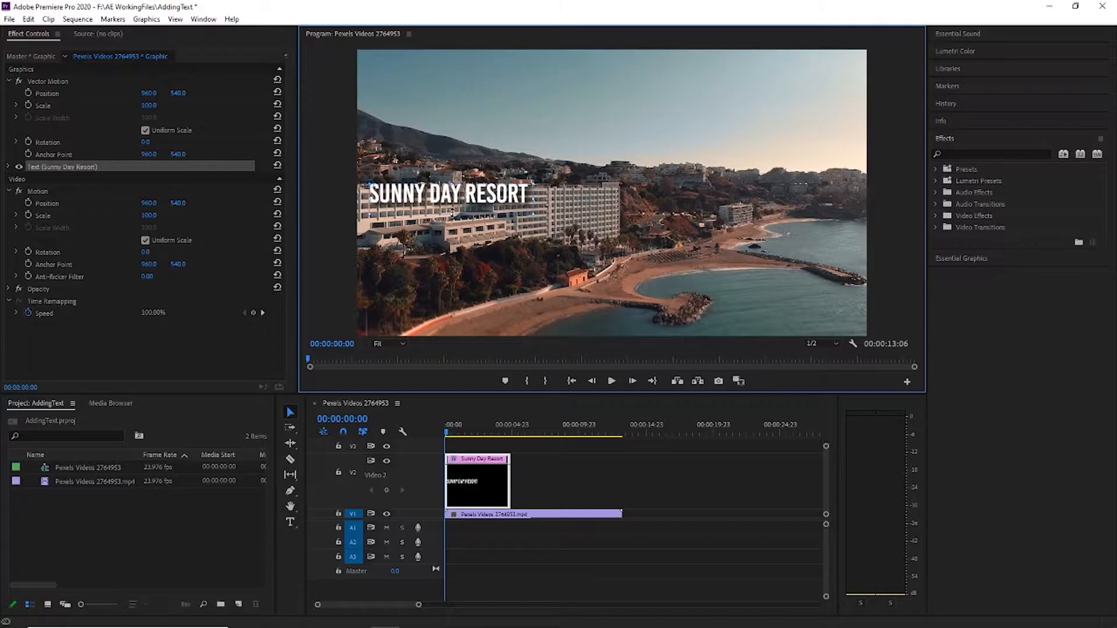
left_click_drag(435, 201, 438, 302)
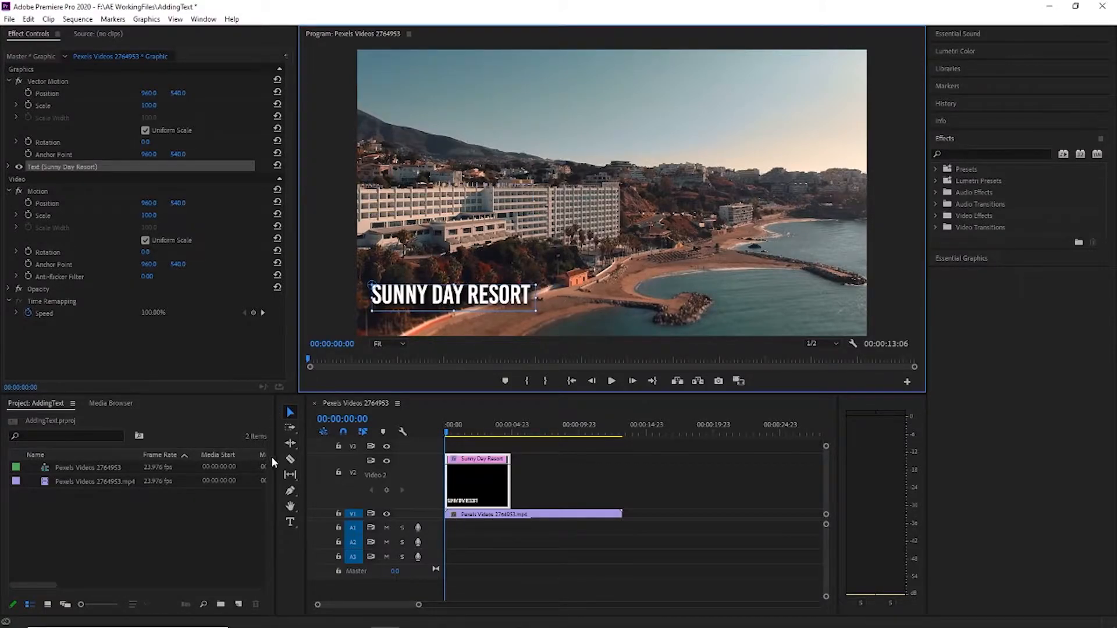
Step: Shift the title clip on V2 to start about 1.5 seconds into the sequence and delete its existing keyframes
left_click(459, 484)
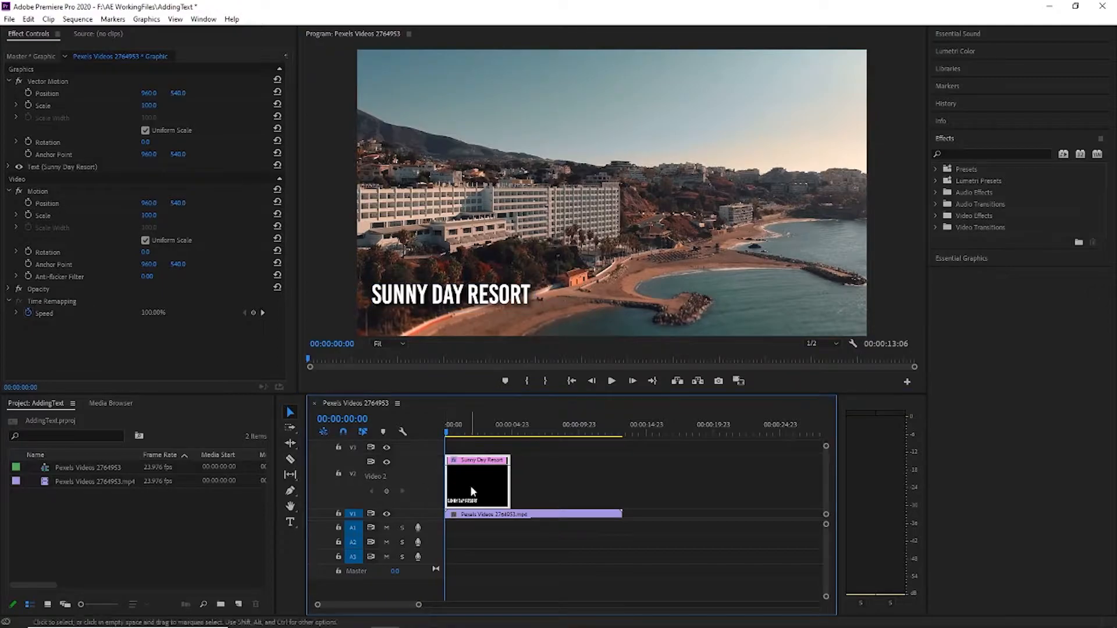
left_click_drag(470, 485, 492, 486)
left_click(612, 381)
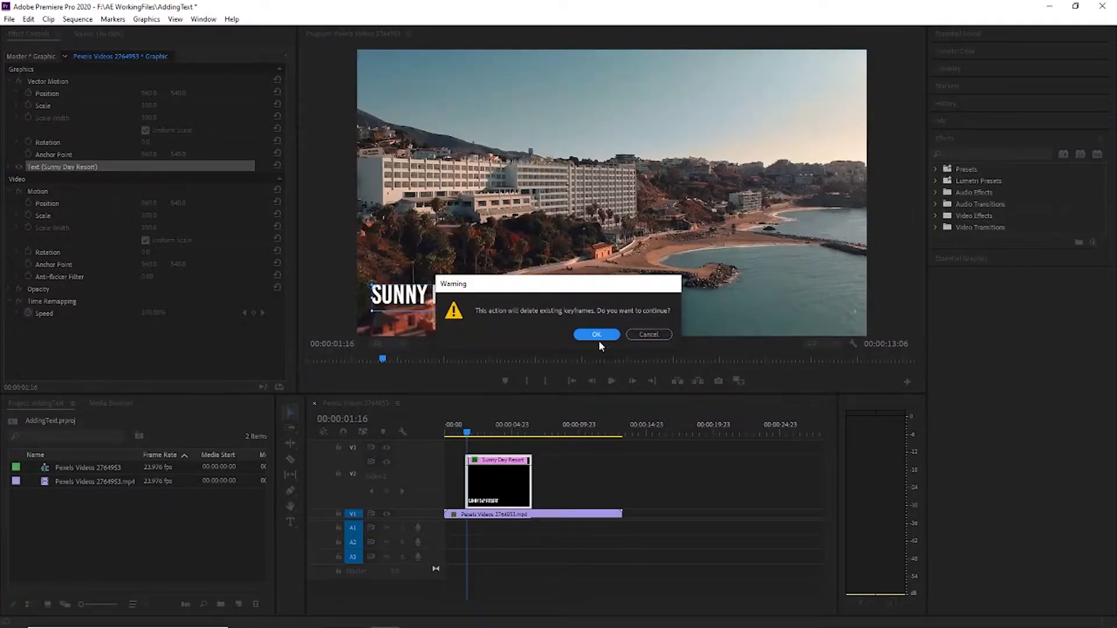
left_click(597, 337)
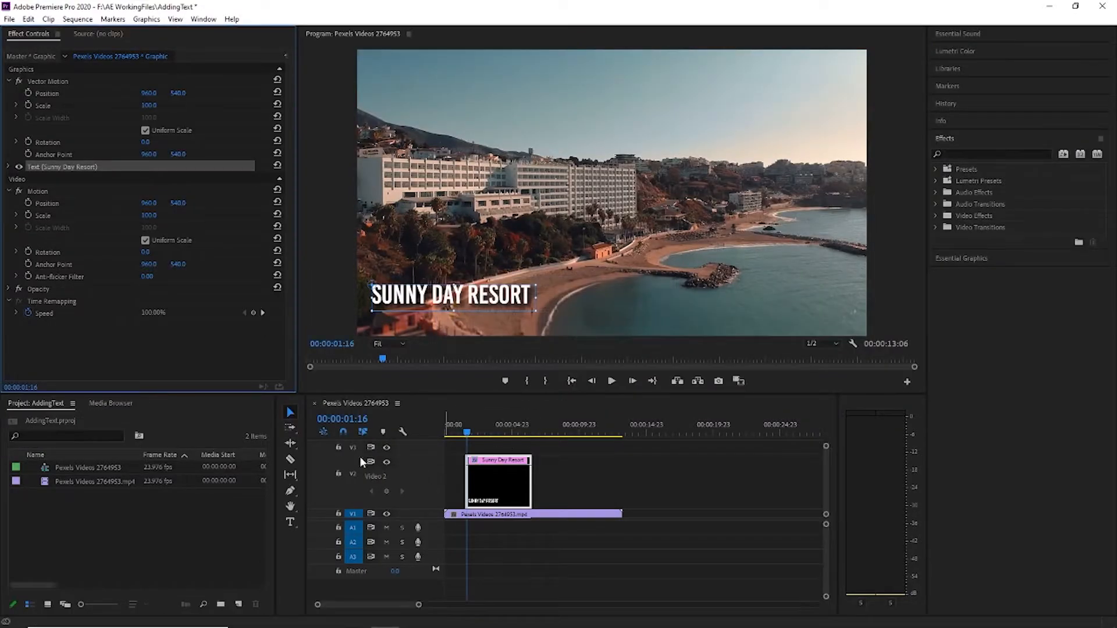
Step: Move the title out of the frame past its left edge and start Vector Motion Position keyframing at 00:00:01:14
left_click_drag(455, 304, 270, 298)
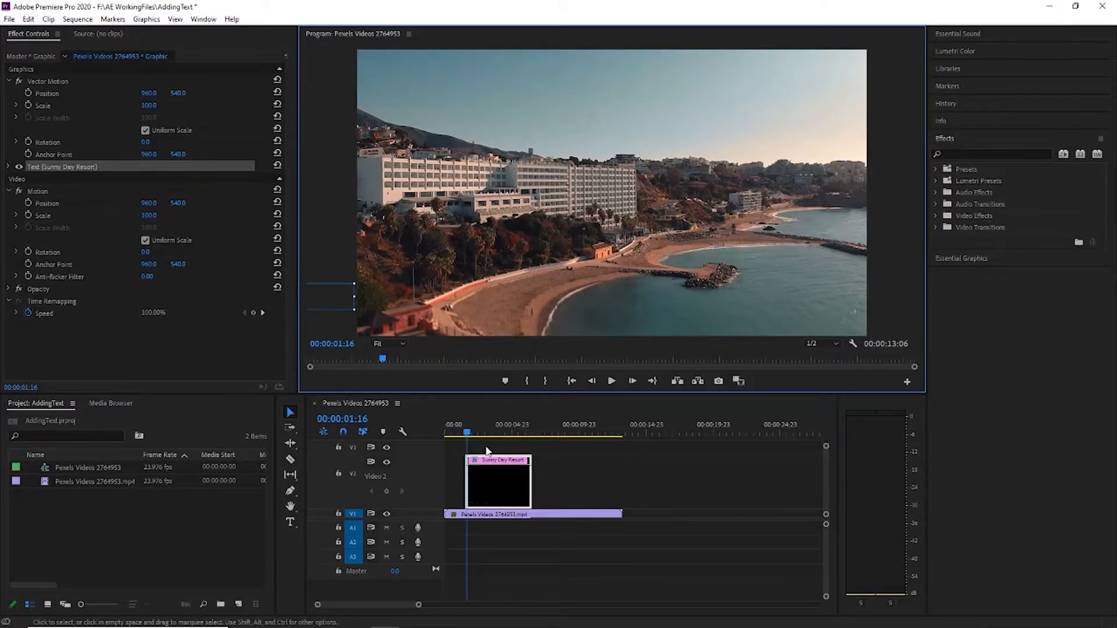
left_click_drag(467, 434, 467, 435)
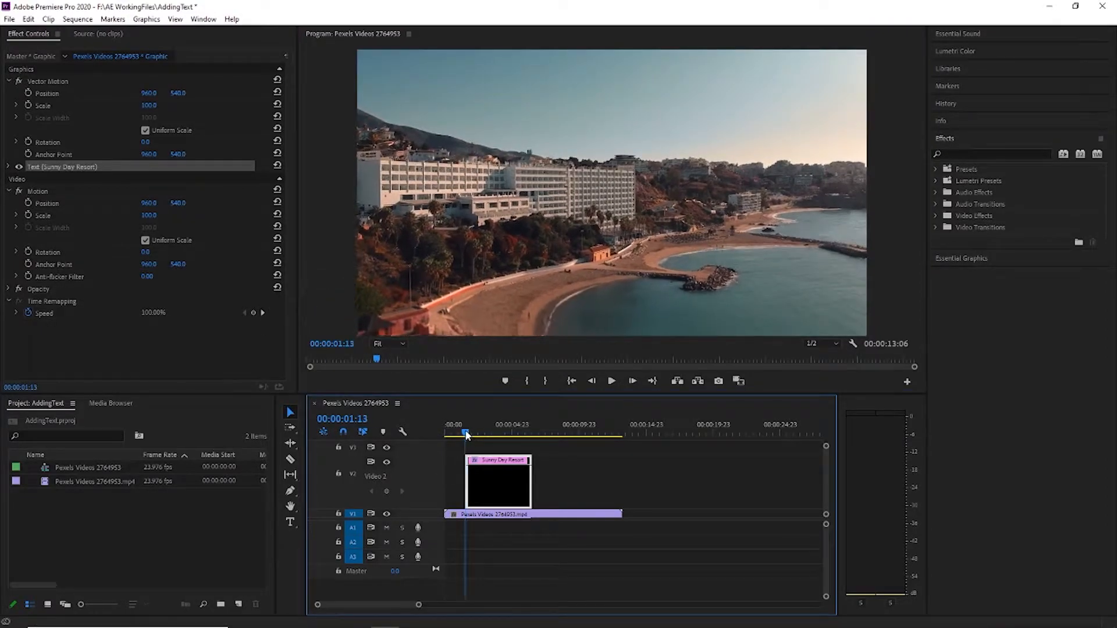
left_click(27, 93)
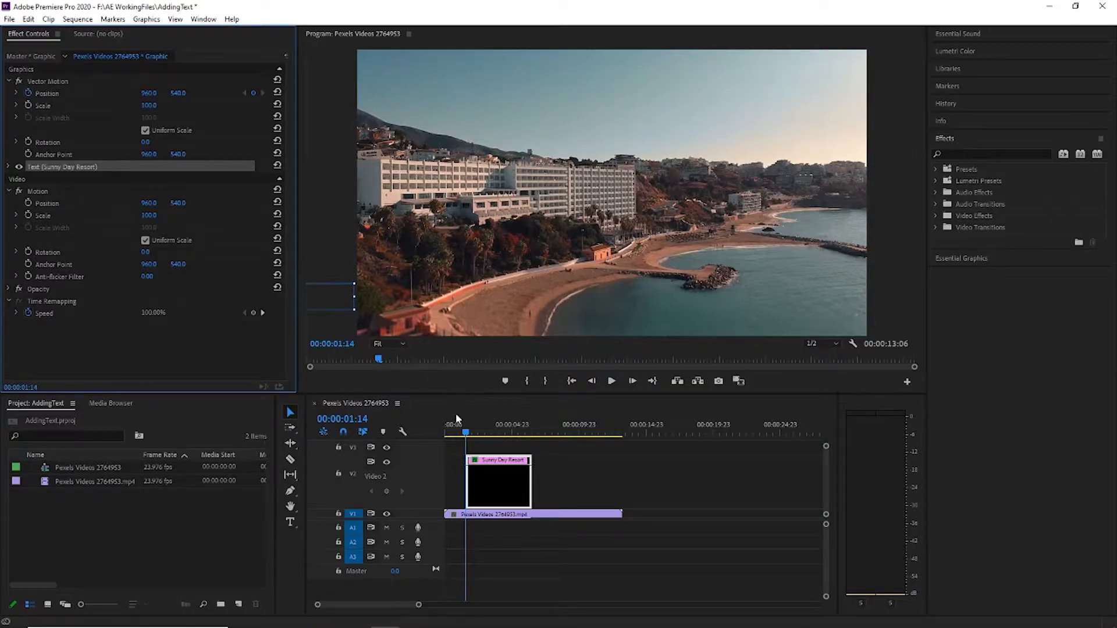
Step: Add a Vector Motion Position keyframe at 00:00:03:17 with the horizontal value set to 1650
left_click_drag(464, 431, 494, 437)
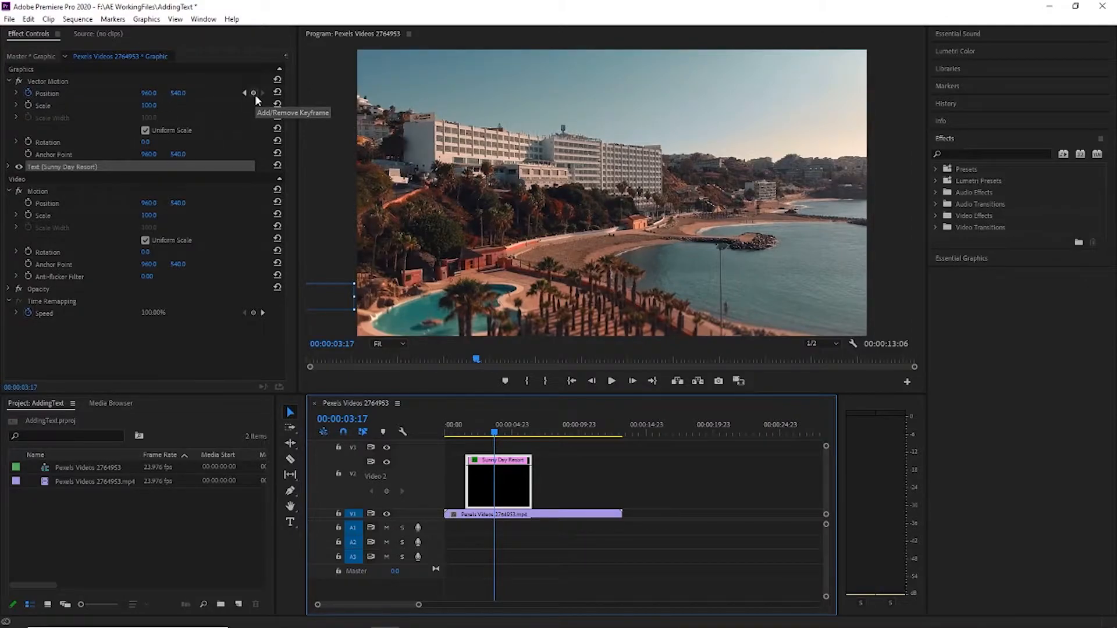
left_click(254, 93)
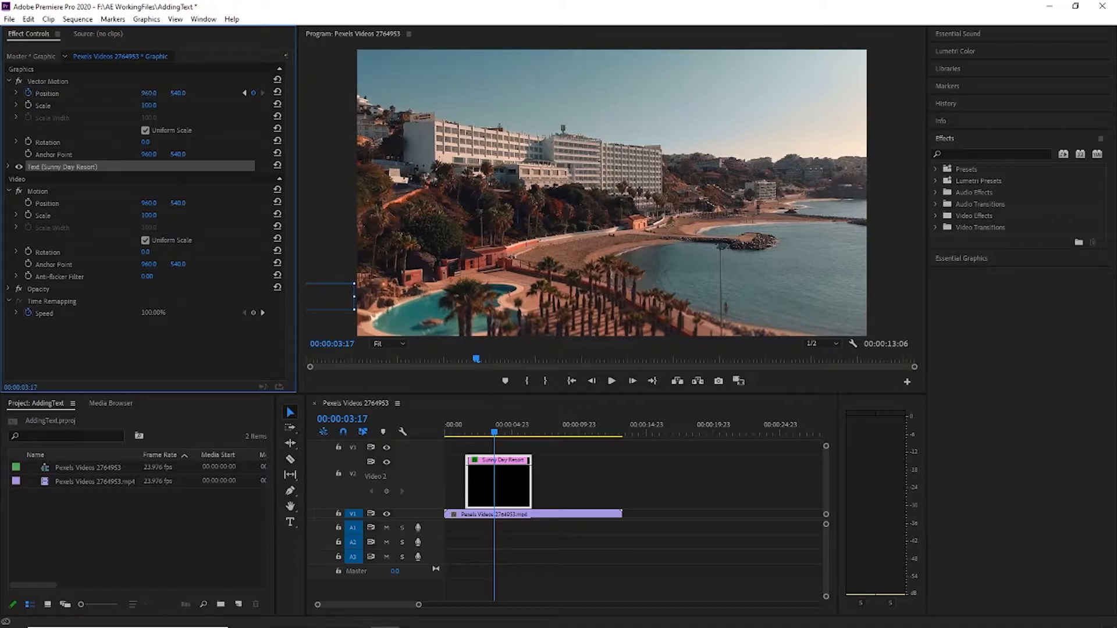
left_click_drag(150, 93, 543, 93)
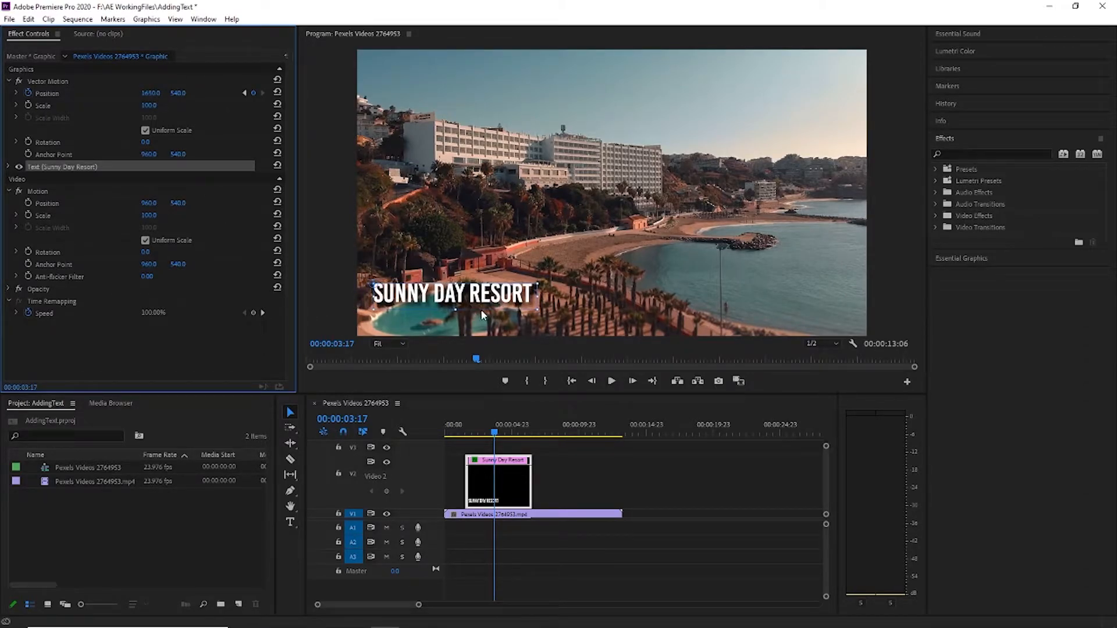
Step: Play back the sequence from before the title clip to check the title's slide-in
left_click_drag(493, 432, 456, 439)
key("space")
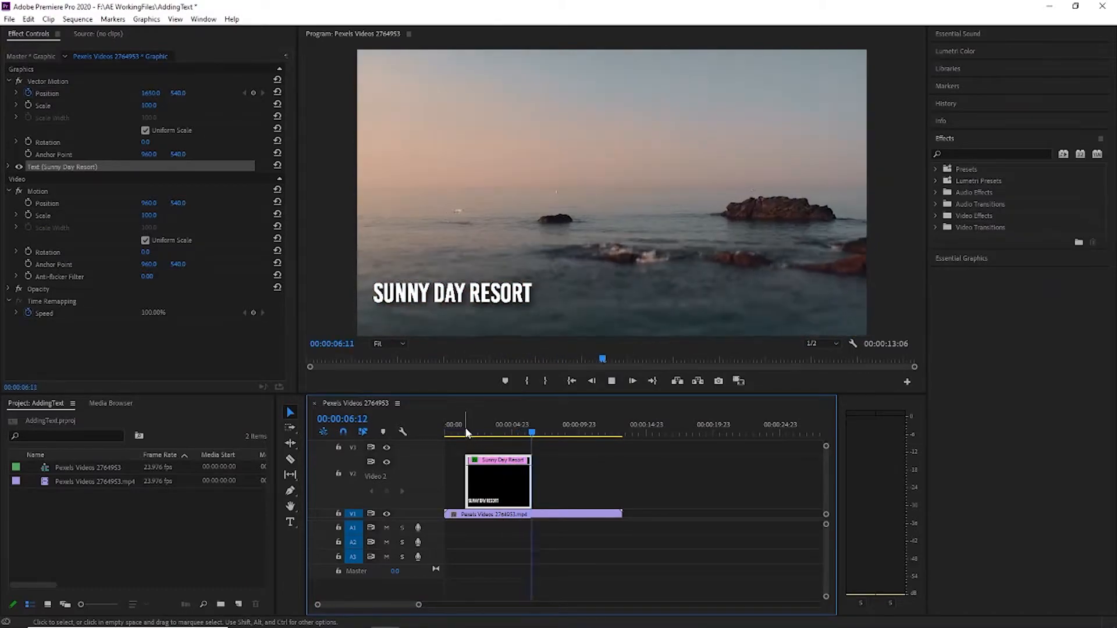
left_click(611, 380)
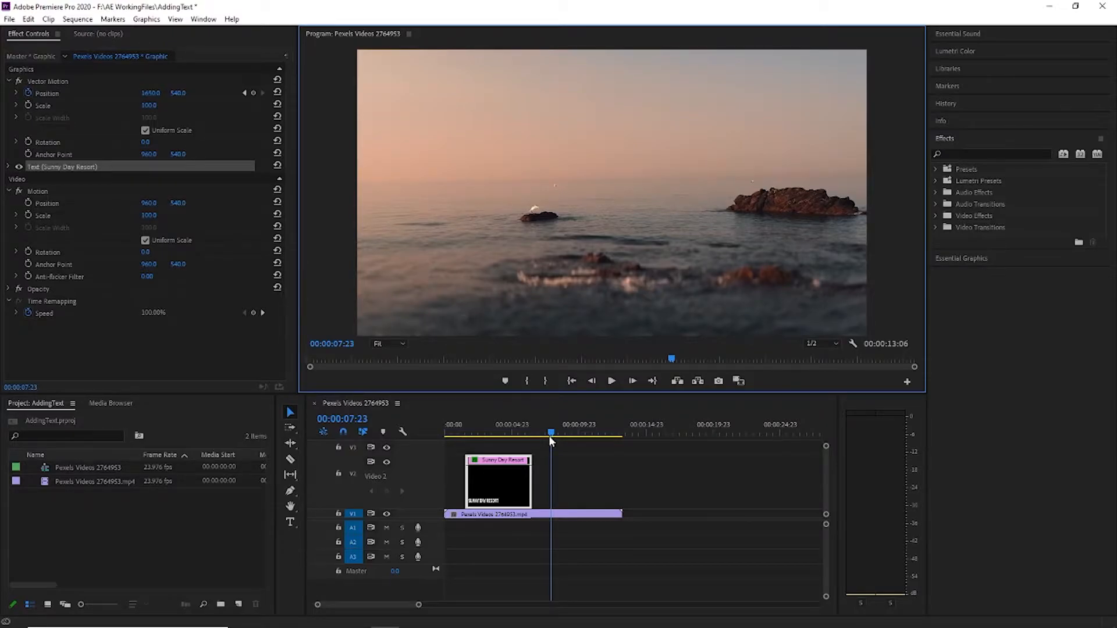
Step: Try to send the title out below the frame using a single Position keyframe at 00:00:06:04
left_click_drag(549, 435, 527, 454)
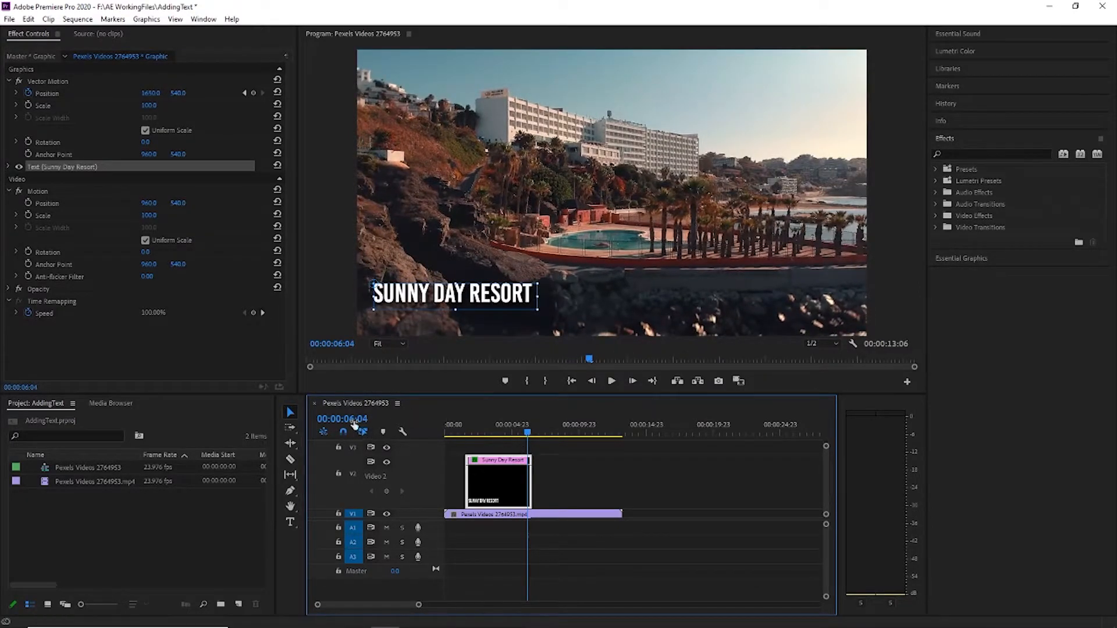
left_click(254, 93)
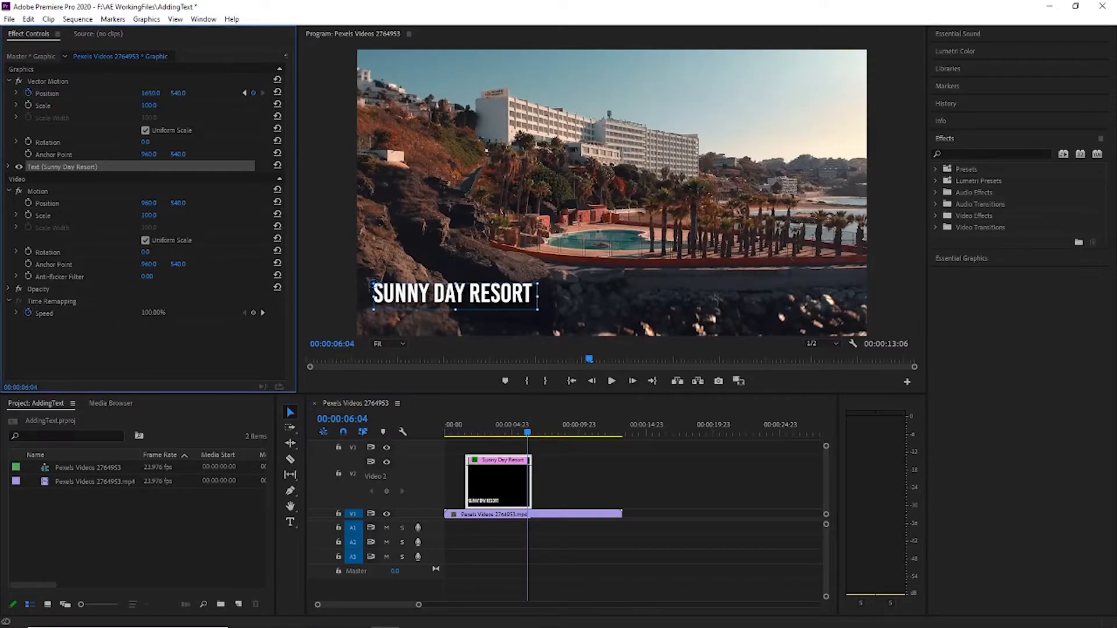
left_click_drag(178, 93, 212, 94)
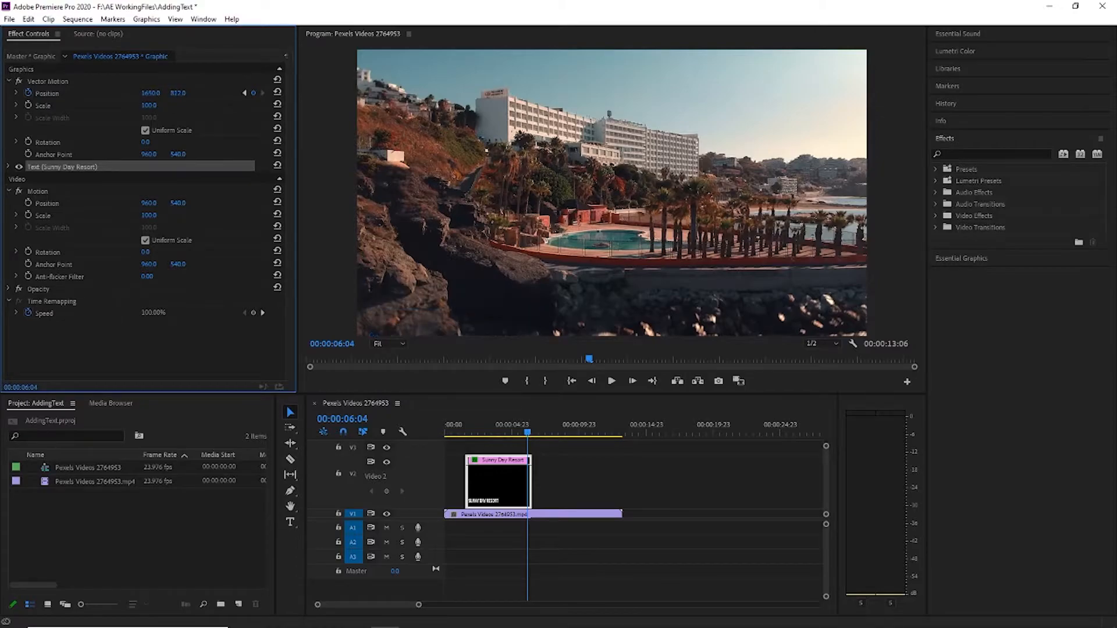
Step: Play back the title's entrance and downward exit, and undo the exit keyframe
left_click_drag(529, 435, 461, 435)
key("space")
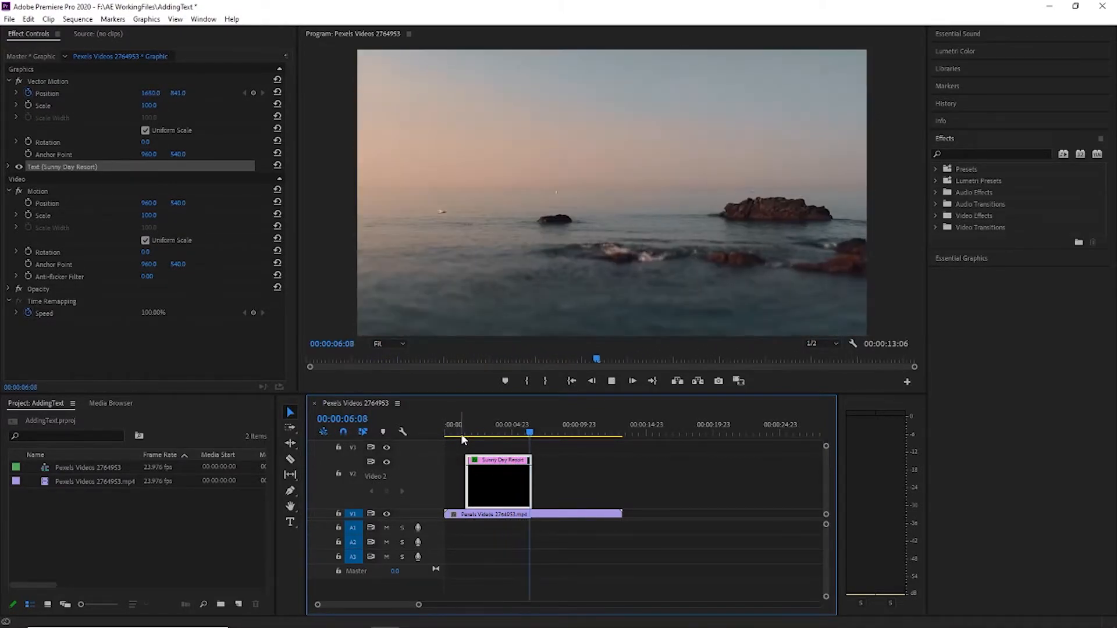
left_click(612, 381)
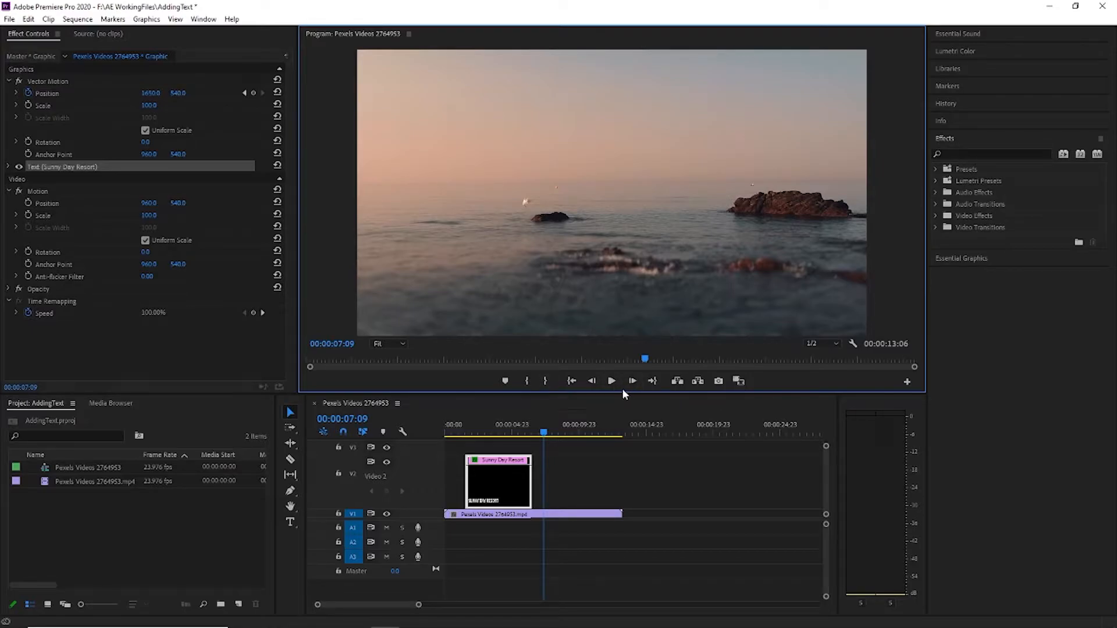
Step: Add a Position keyframe at 00:00:05:09 to hold the title, and one at 00:00:06:04 with vertical value 802 to drop it below the frame
left_click_drag(548, 444, 517, 461)
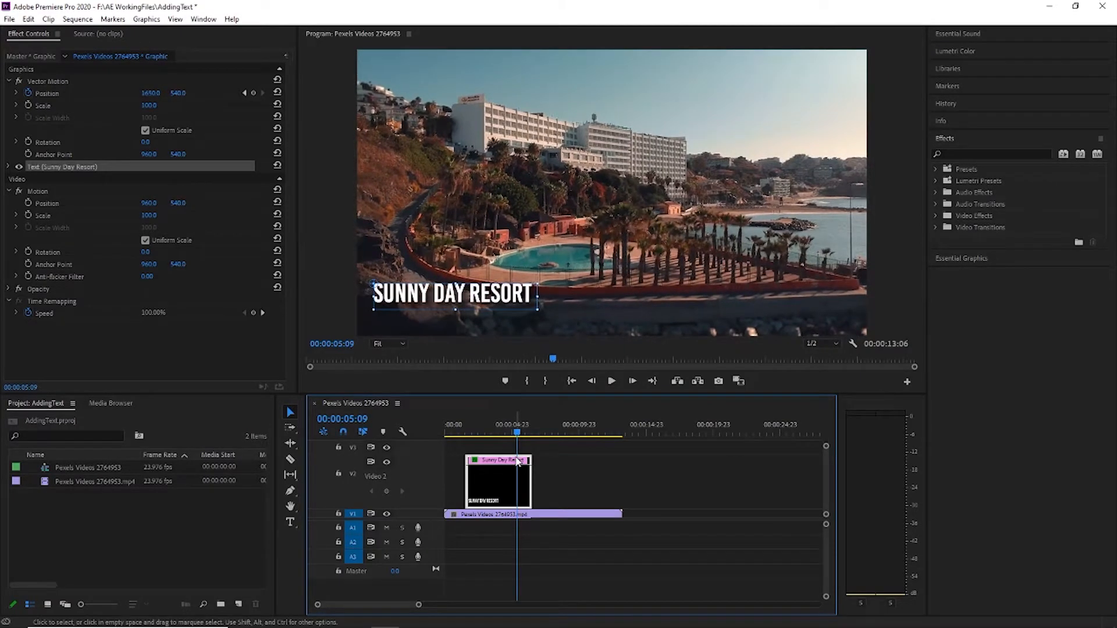
left_click(253, 94)
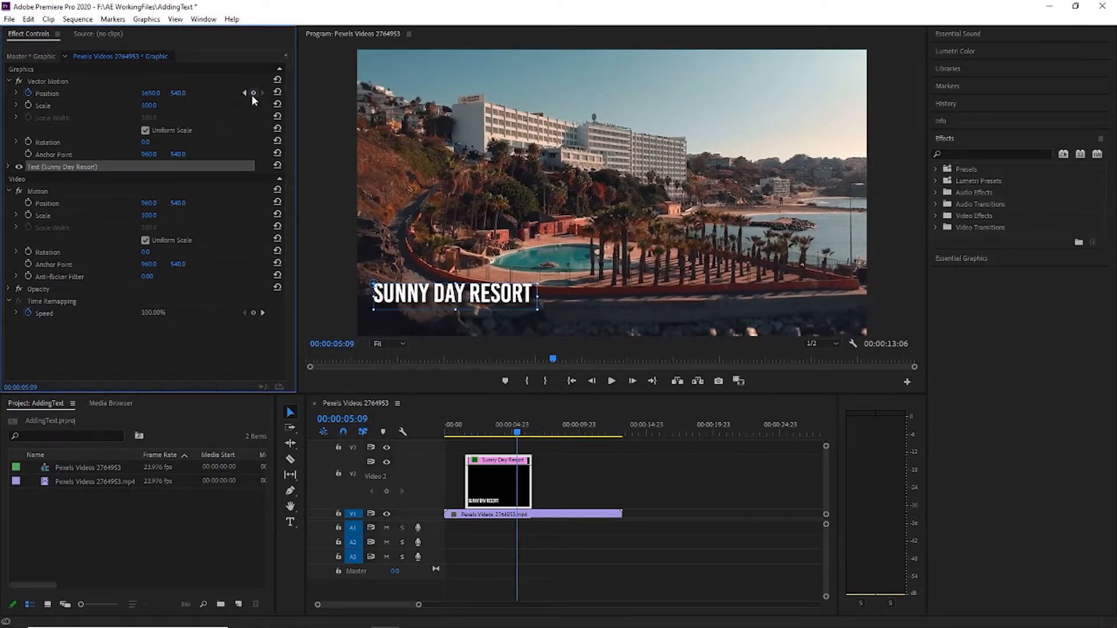
left_click(519, 433)
left_click_drag(520, 435, 529, 438)
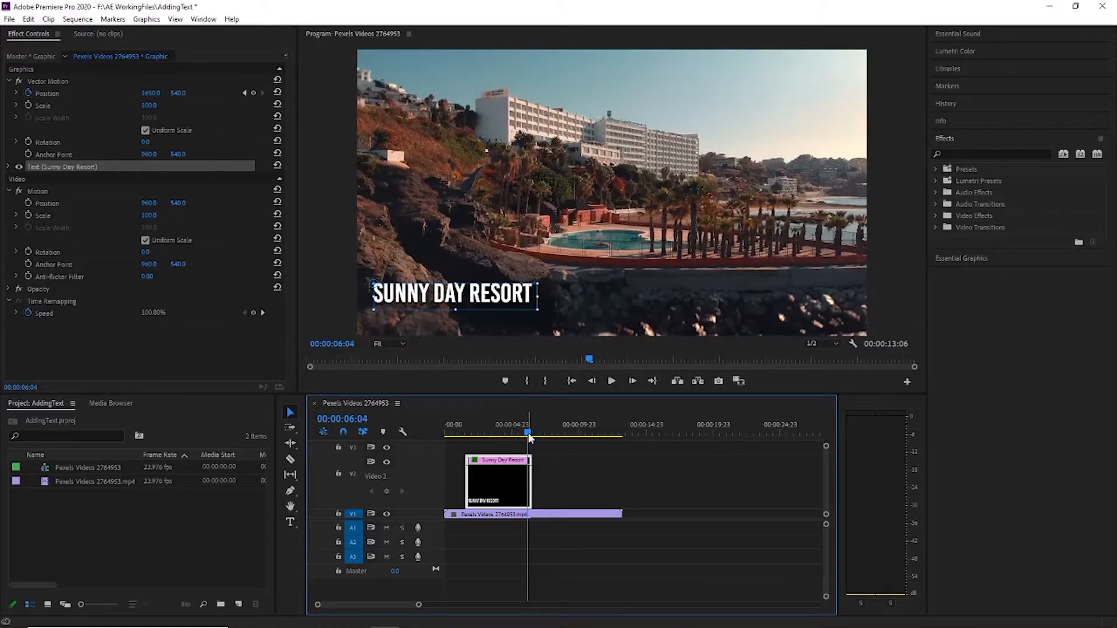
left_click(253, 94)
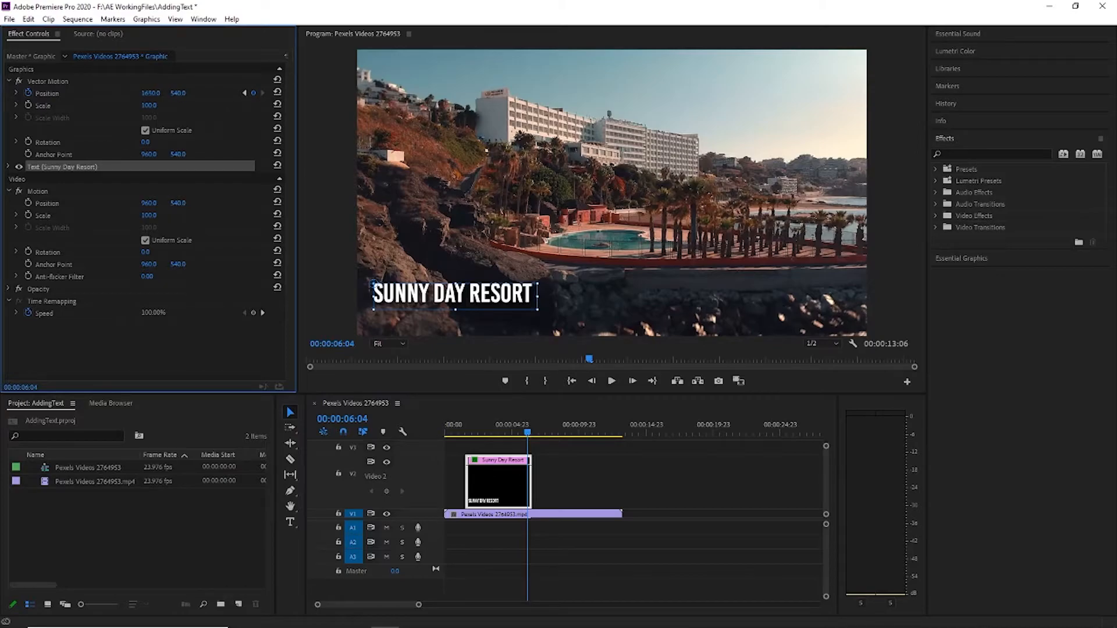
left_click_drag(181, 93, 333, 94)
Step: Play back the title clip to check the slide-in, the hold and the drop out of frame
left_click_drag(526, 434, 460, 433)
key("space")
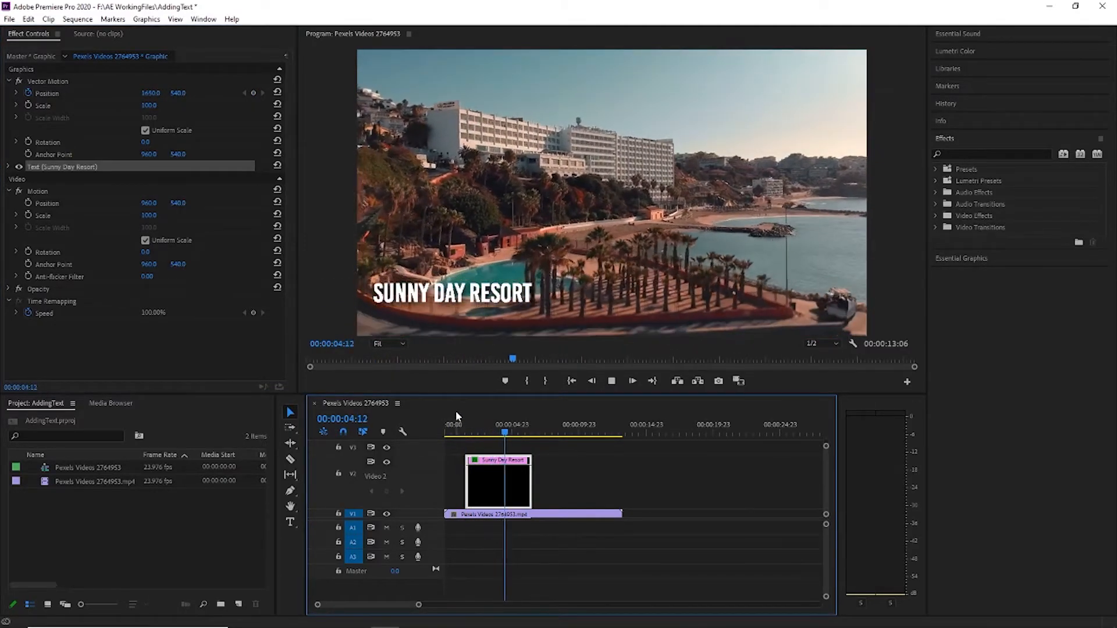
key("space")
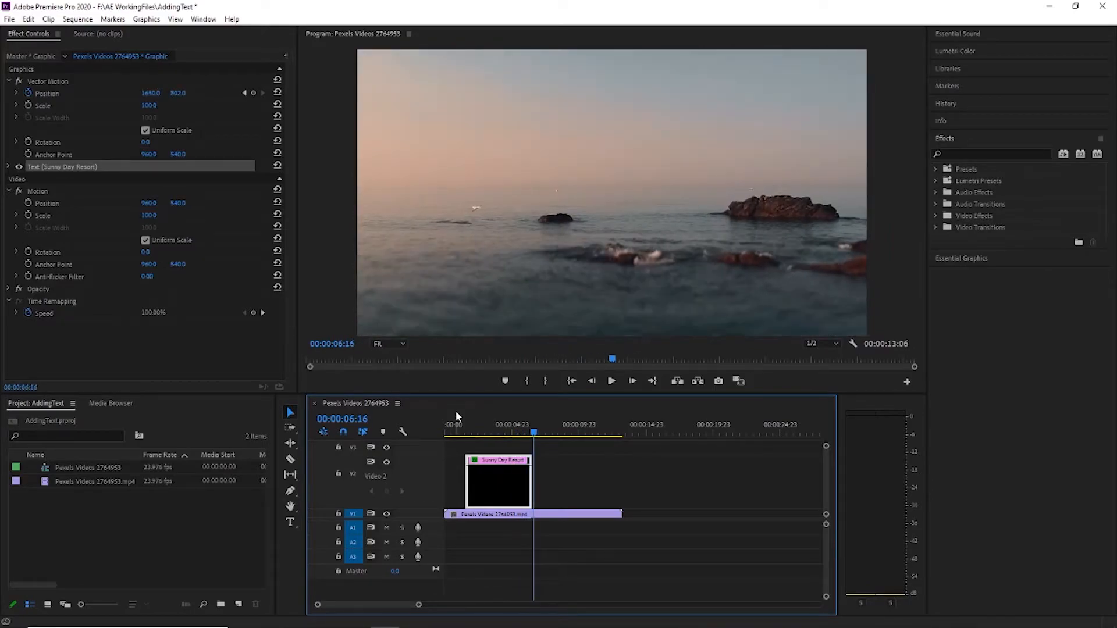
Step: Show the Vector Motion Position keyframes on the title clip in the timeline
right_click(480, 480)
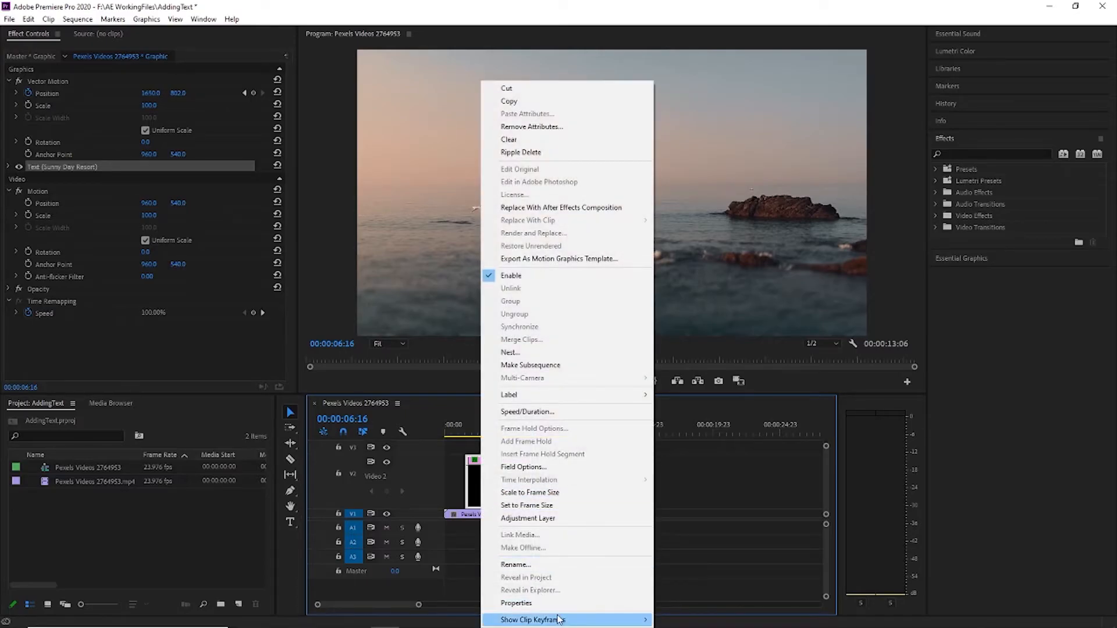
mouse_move(579, 619)
mouse_move(735, 570)
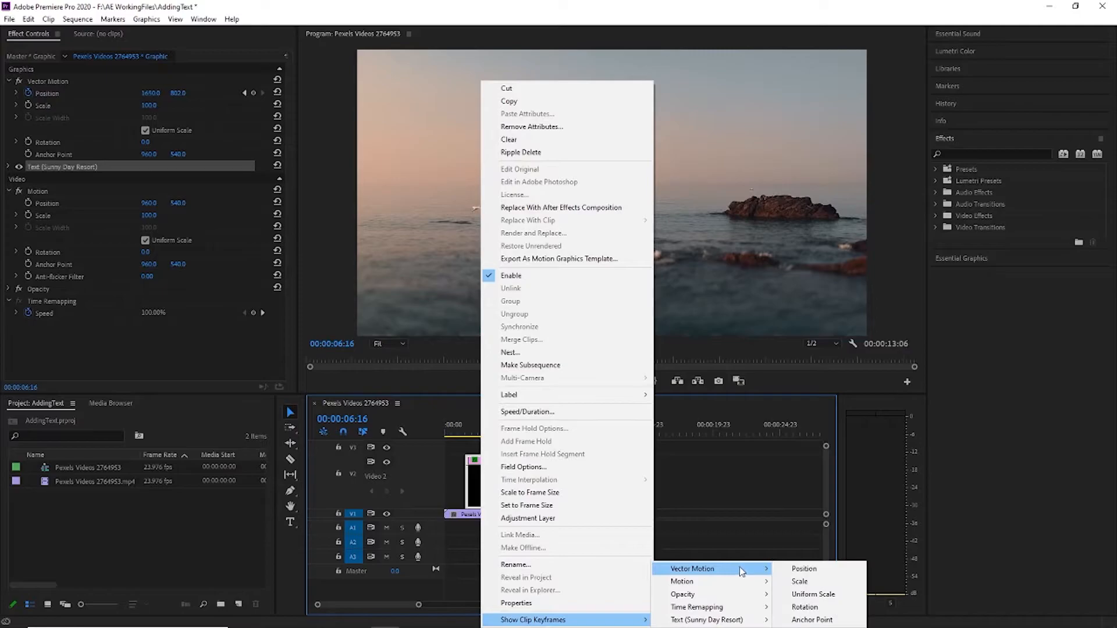
left_click(806, 568)
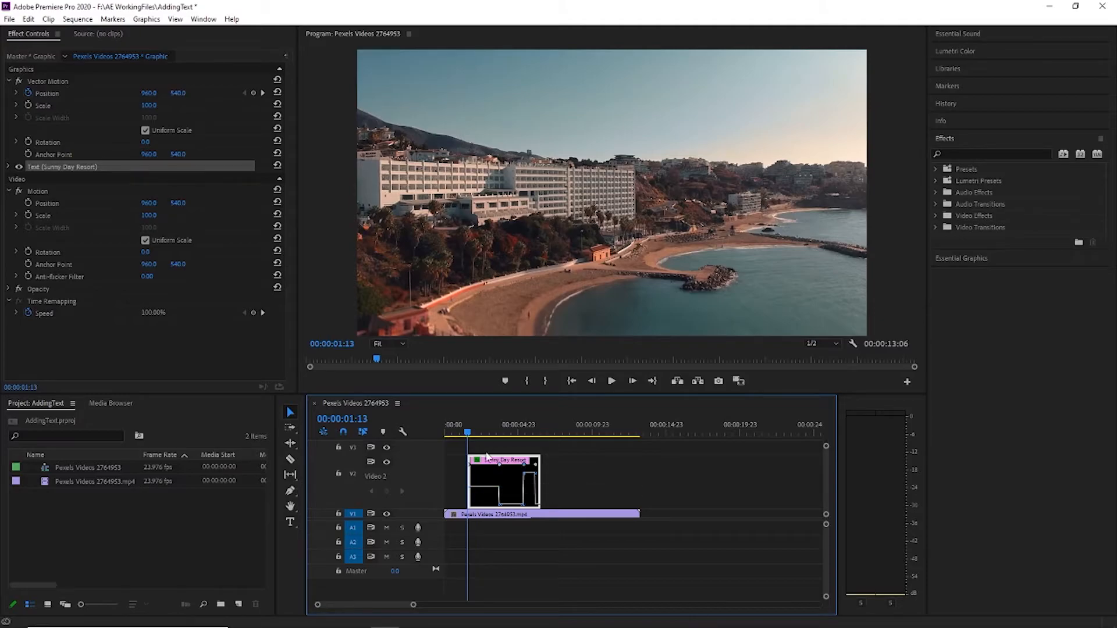
Step: Shift the title's hold keyframe to slightly before 00:00:05:03 in the timeline and scrub through the resulting motion
left_click_drag(471, 434, 521, 443)
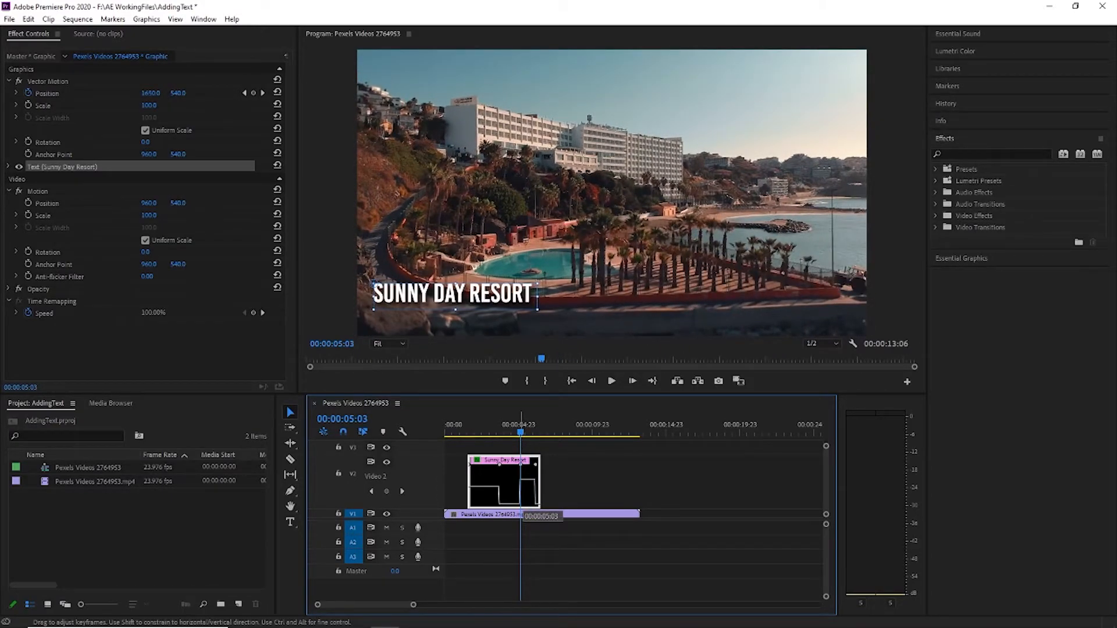
left_click_drag(521, 512, 522, 465)
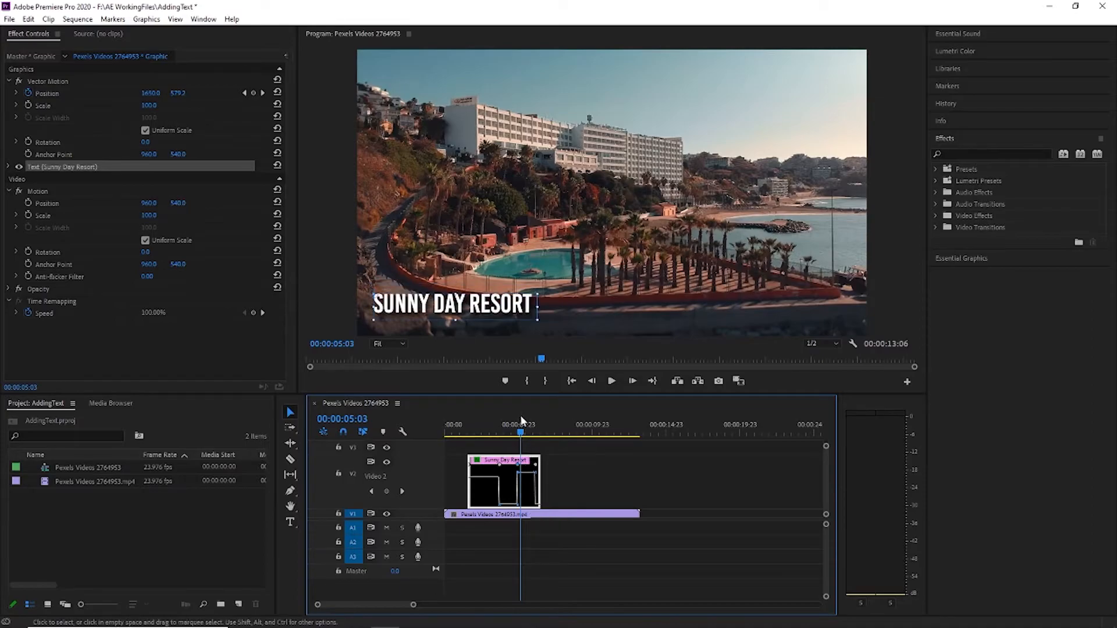
left_click_drag(481, 441, 538, 436)
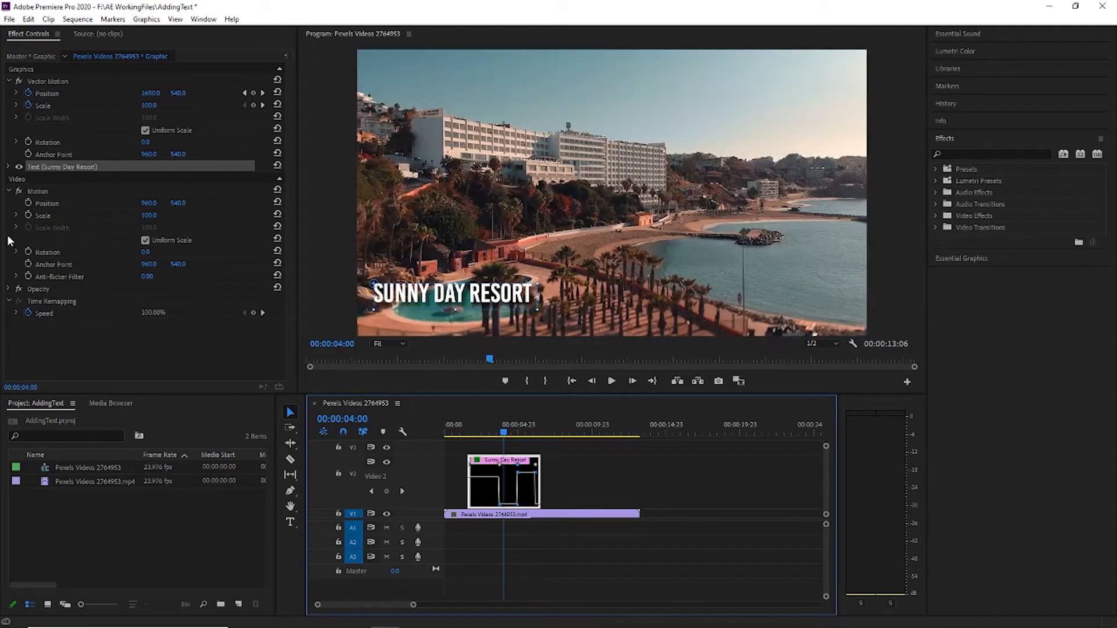
Step: Expand the title's text properties and browse the available fonts, keeping Bebas Kai
left_click(10, 167)
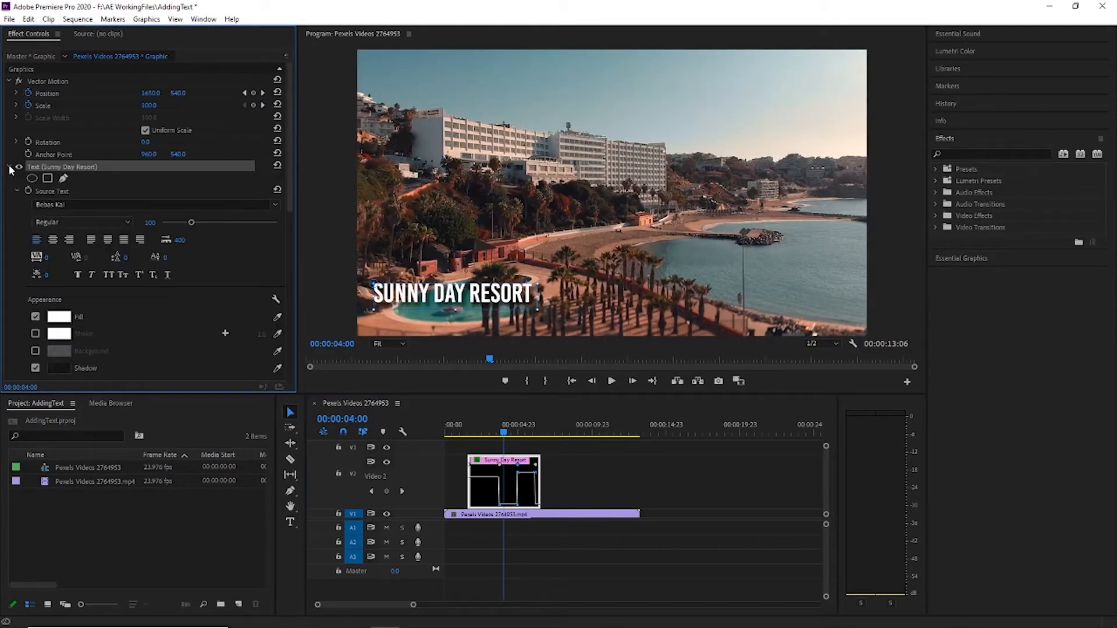
left_click(234, 207)
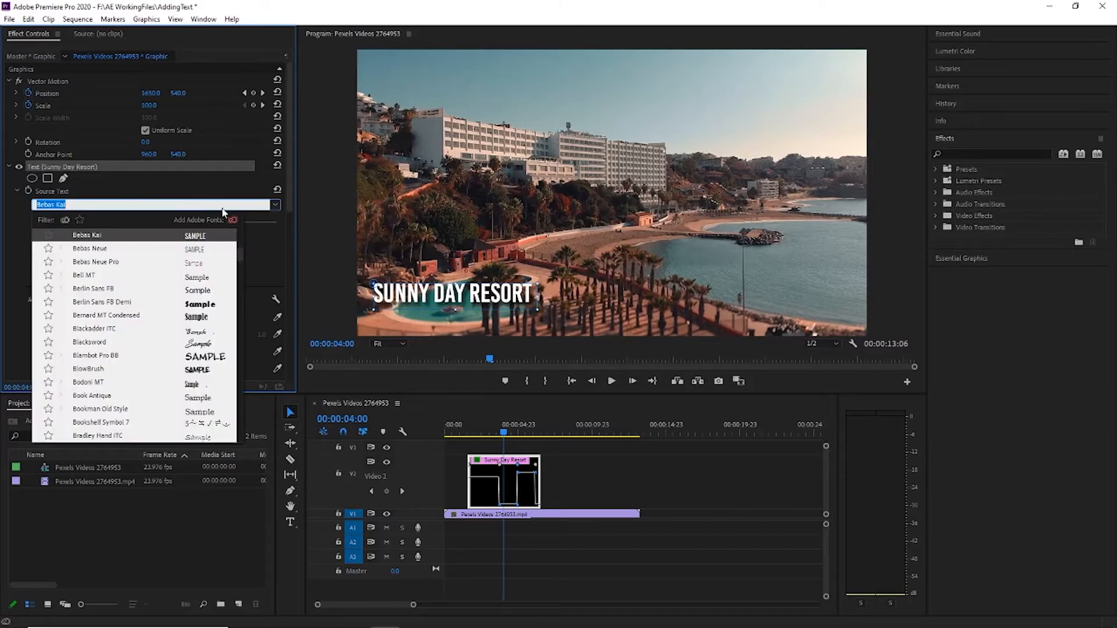
scroll(140, 379, "down", 2)
left_click(299, 248)
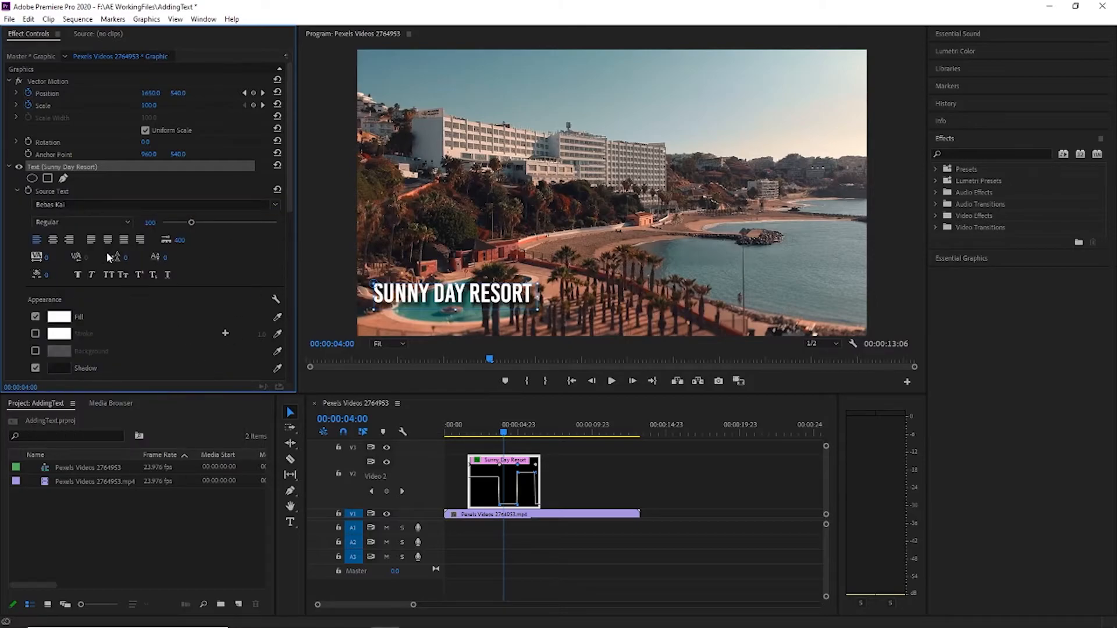
Step: Increase the title's font size to 114 and widen its text box so SUNNY DAY RESORT fits on one line
mouse_move(192, 225)
left_mouse_down()
mouse_move(216, 230)
mouse_move(185, 232)
mouse_move(196, 228)
left_mouse_up()
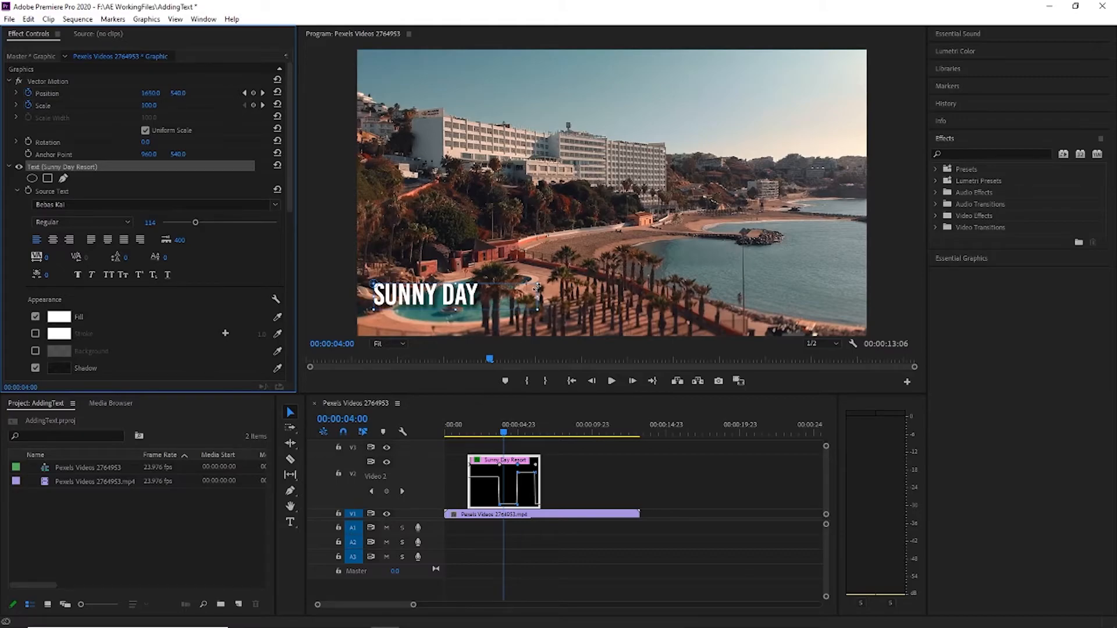
left_click_drag(539, 297, 554, 306)
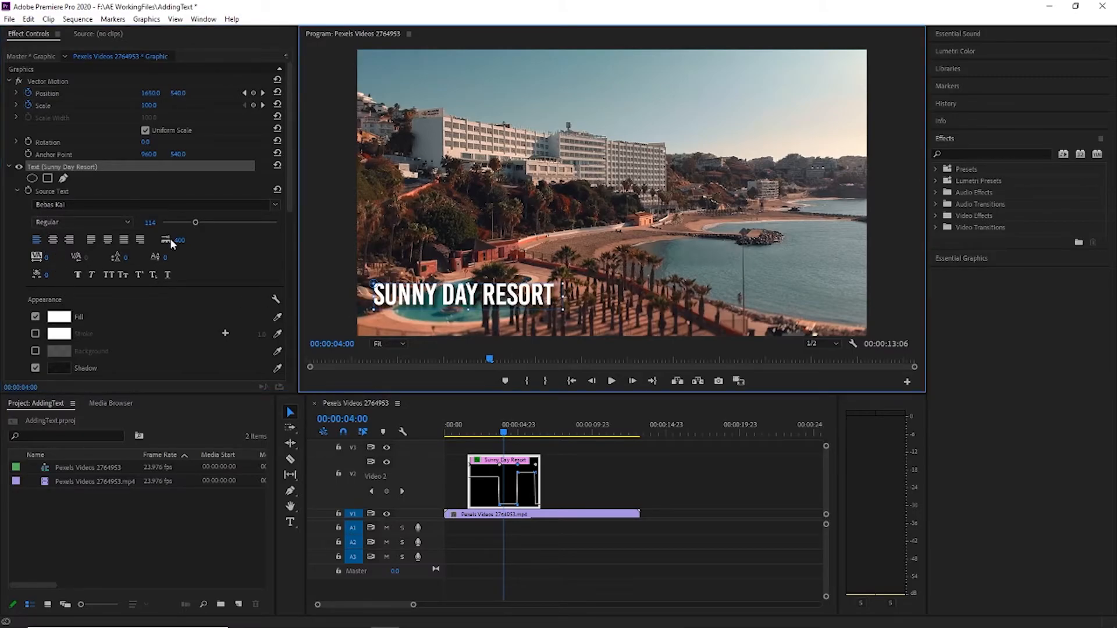
Step: Center-align the title text within its box and try faux italic on it, switching that style off again
left_click(52, 240)
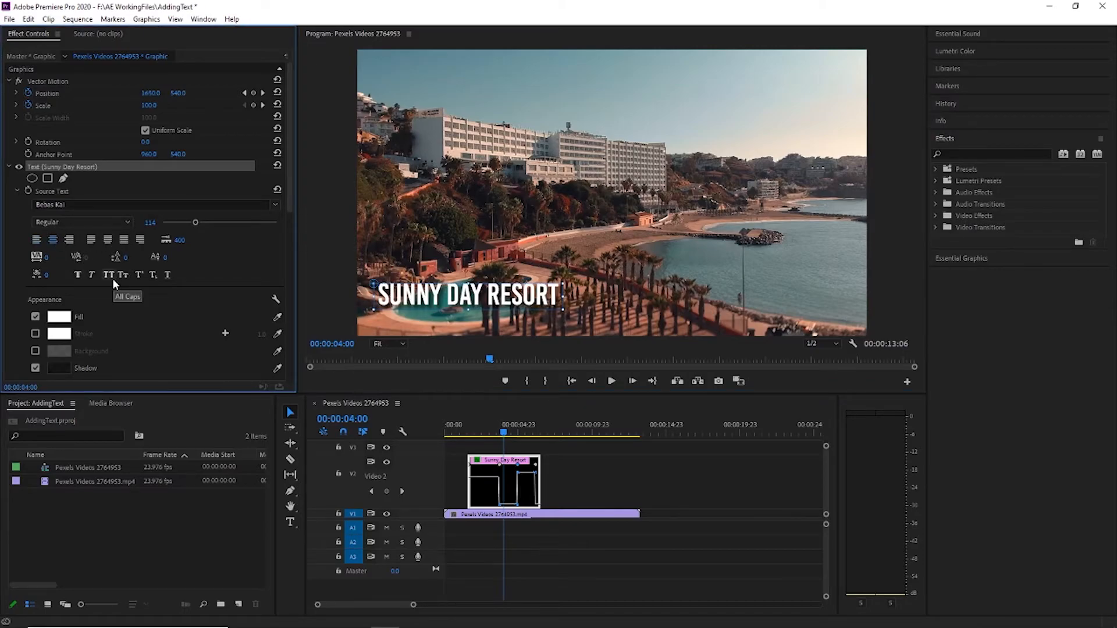
left_click(91, 273)
left_click(91, 274)
Step: Set the title text's own Transform rotation to -11° and scrub the timeline to check the tilted title in motion
scroll(76, 280, "down", 1)
scroll(56, 335, "down", 5)
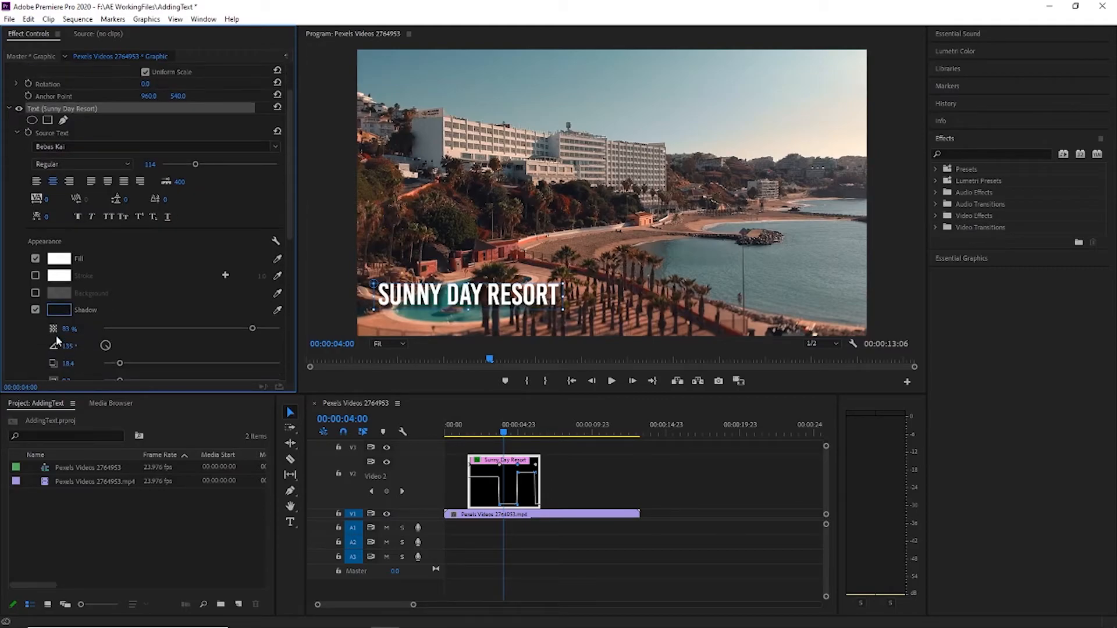
scroll(87, 334, "down", 1)
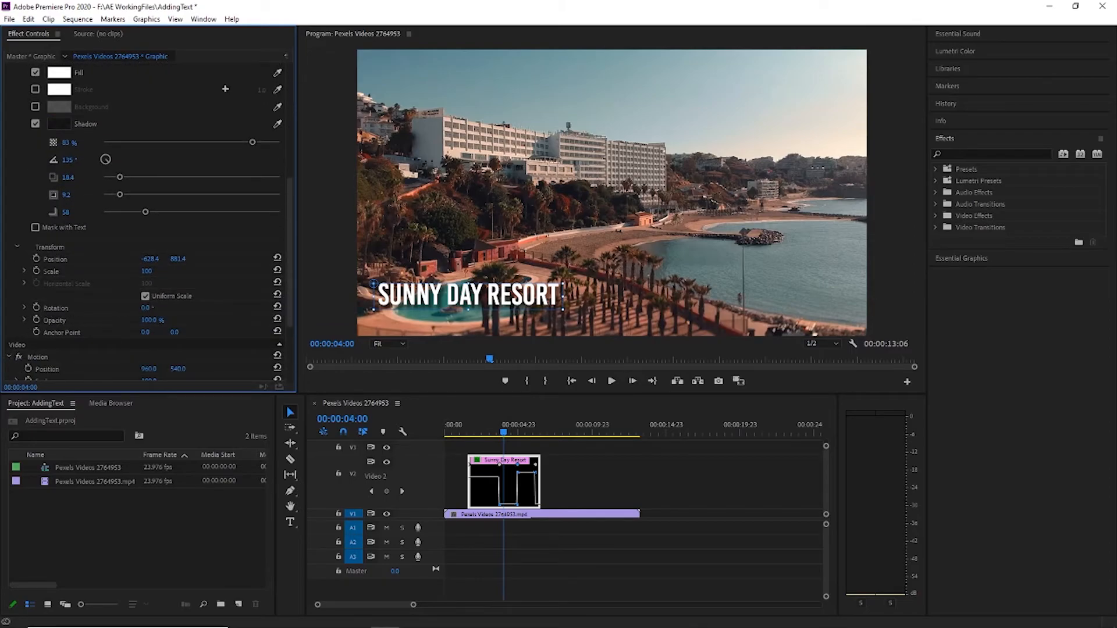
mouse_move(147, 307)
left_mouse_down()
mouse_move(96, 308)
mouse_move(140, 307)
left_mouse_up()
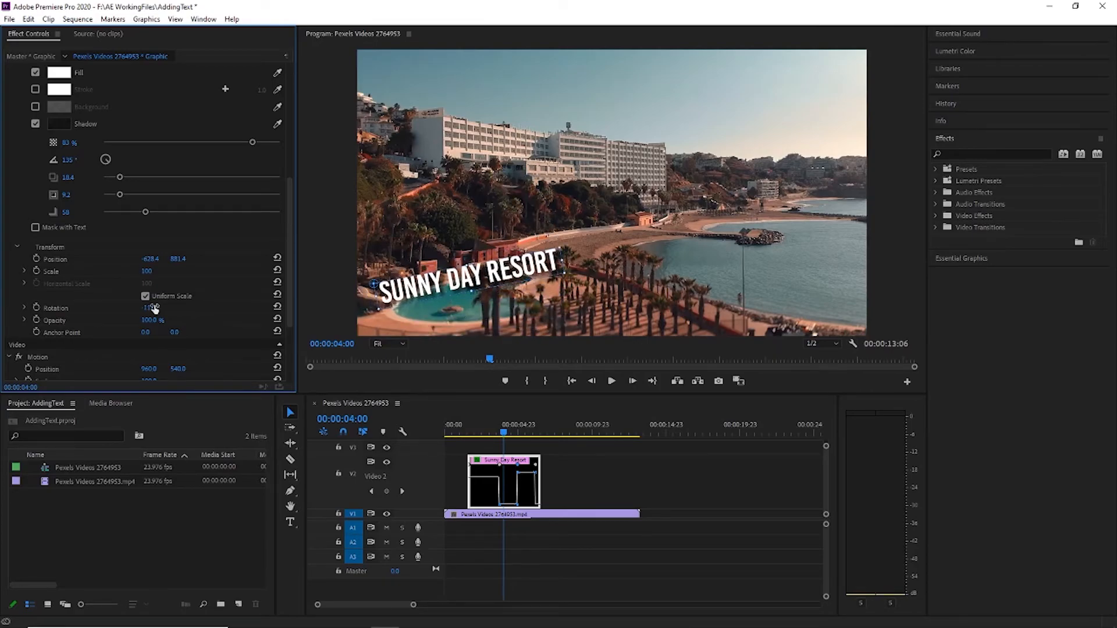
left_click_drag(501, 433, 546, 428)
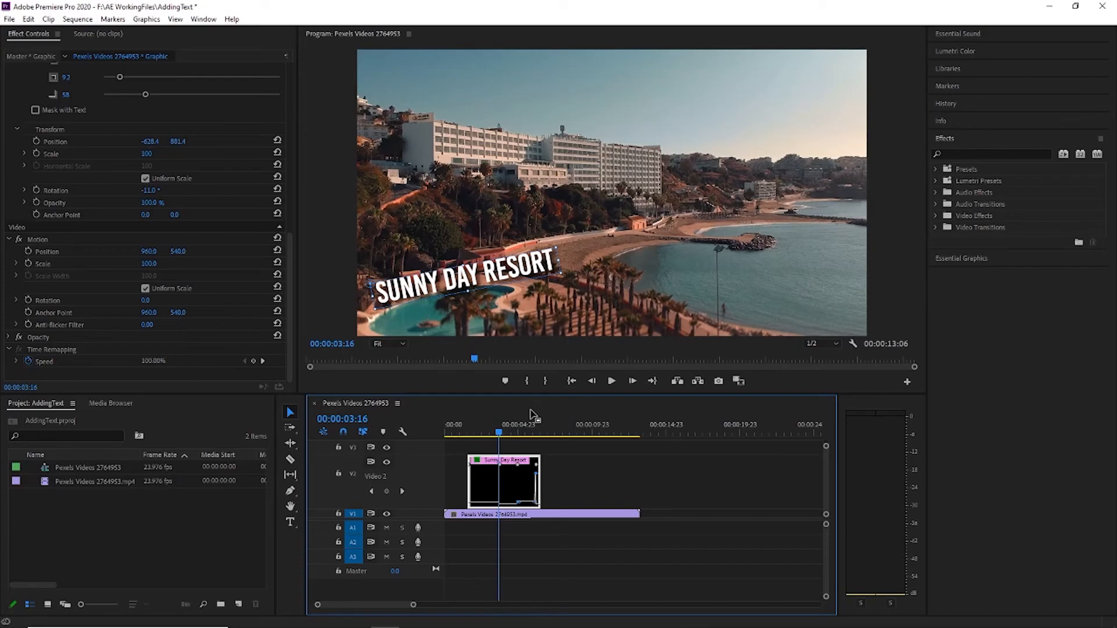